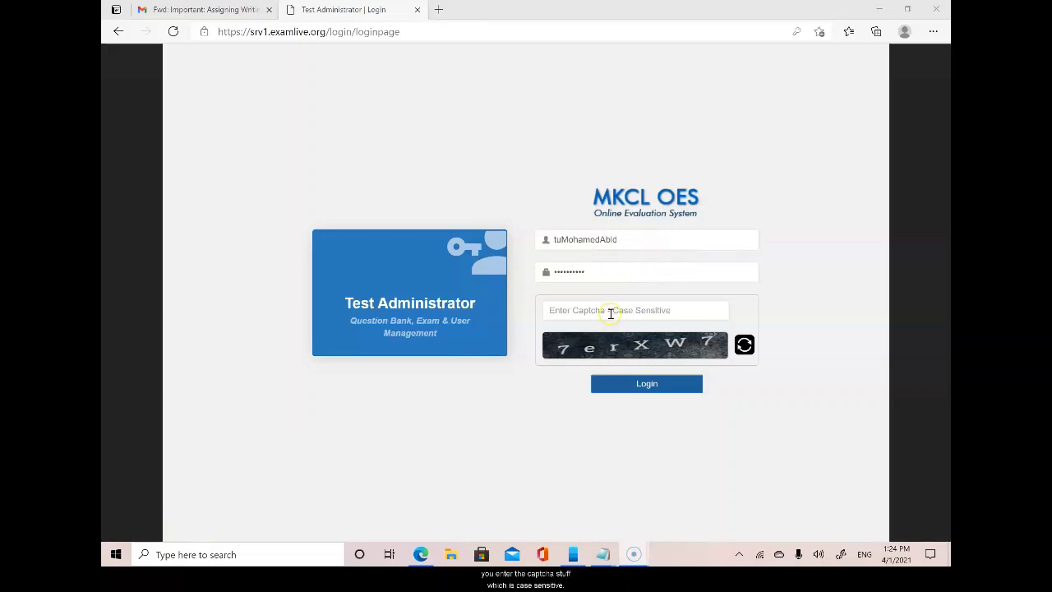
Fill in the case-sensitive captcha text and log in to the Test Administrator account.
{"action": "left_click", "coordinate": [618, 313]}
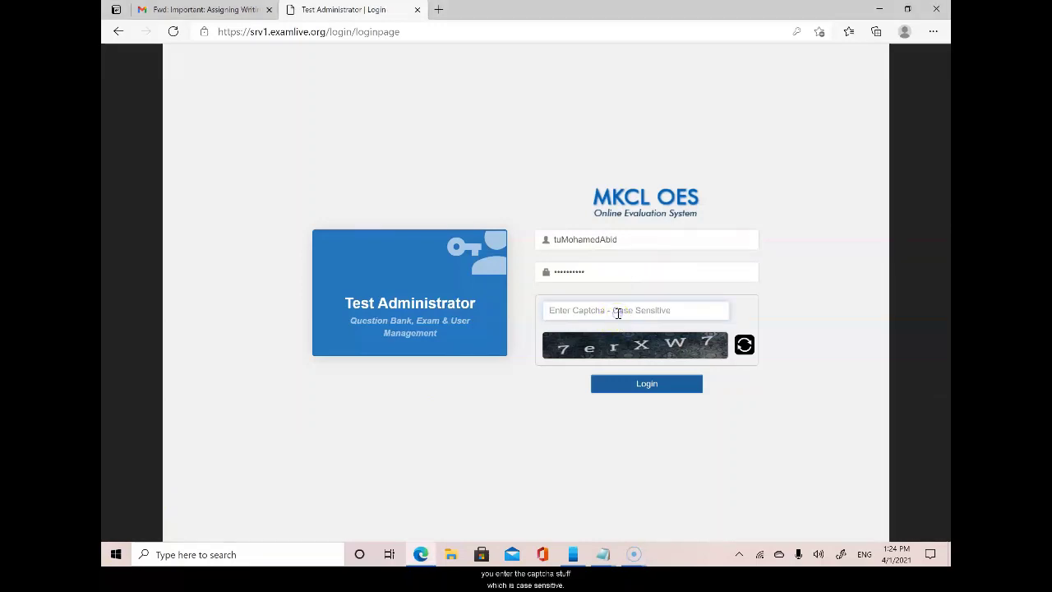
{"action": "type", "text": "7erXW7"}
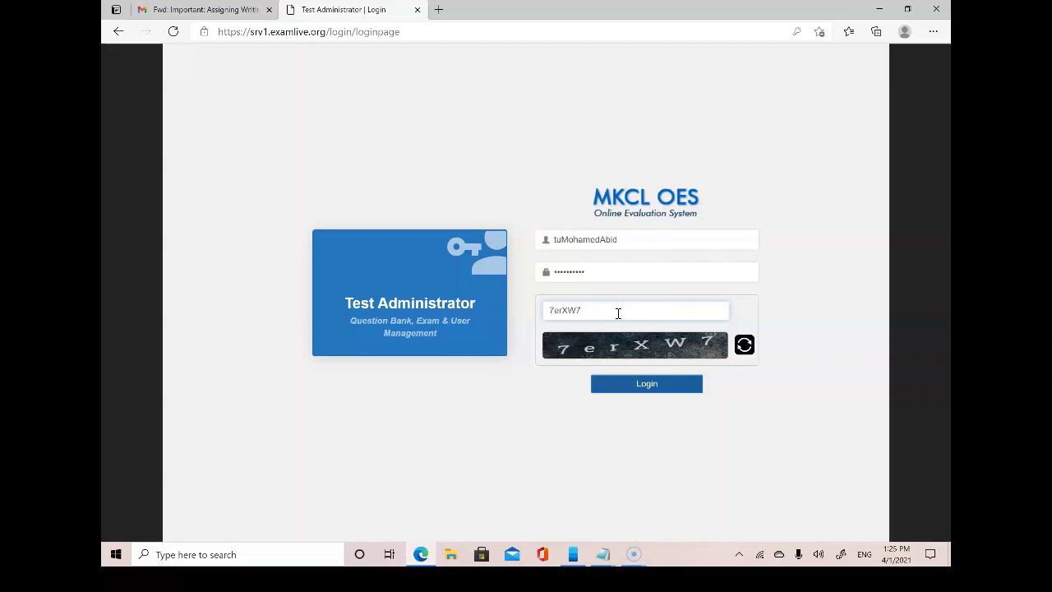
{"action": "left_click", "coordinate": [645, 386]}
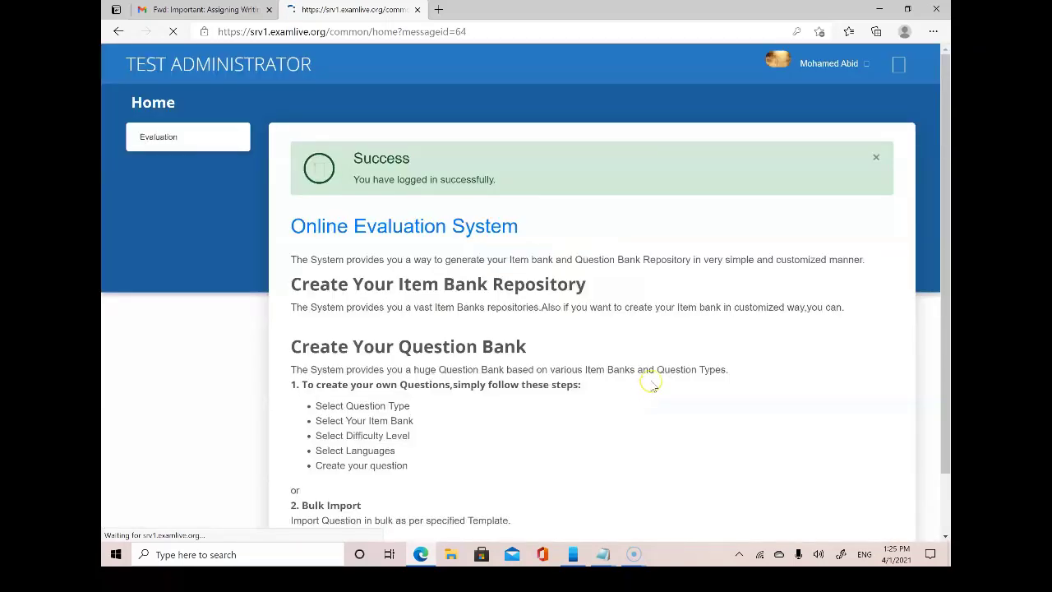
{"action": "left_click", "coordinate": [819, 51]}
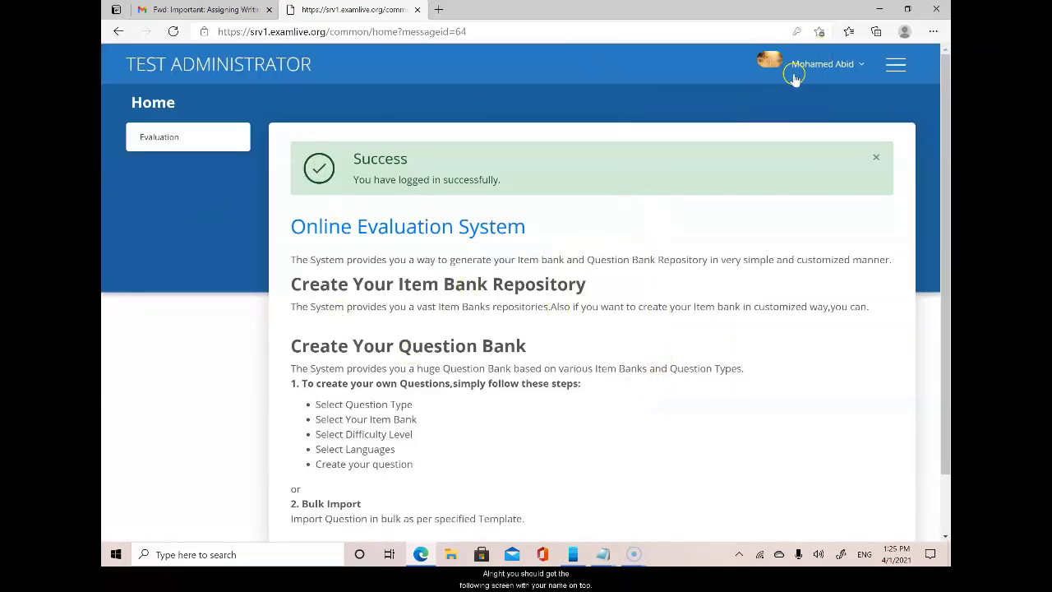
Go to Long Answer Evaluation and open Candidate 1's not-evaluated answer to Question 1.
{"action": "left_click", "coordinate": [165, 152]}
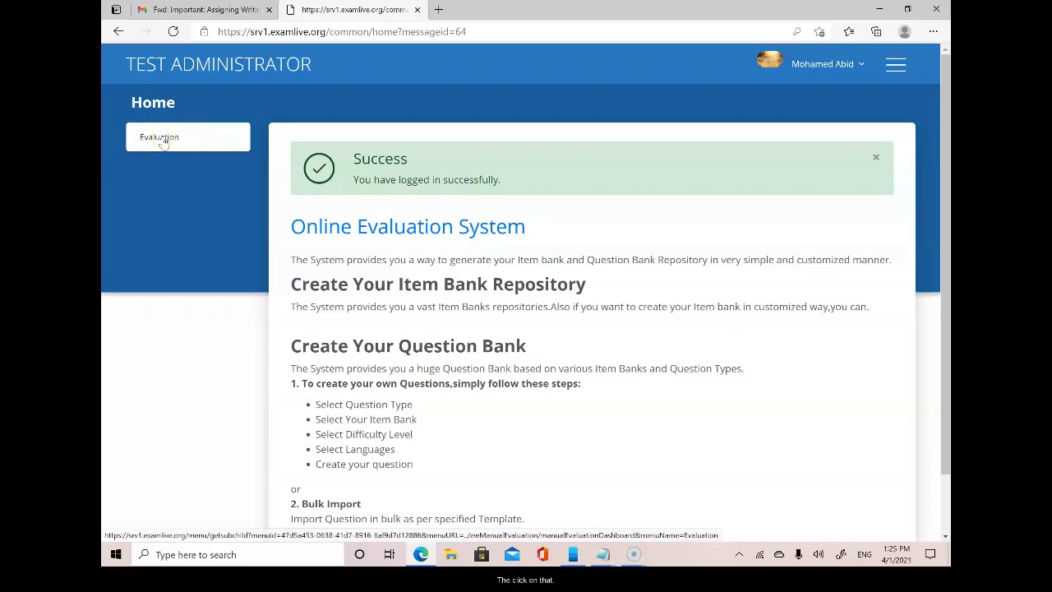
{"action": "left_click", "coordinate": [164, 140]}
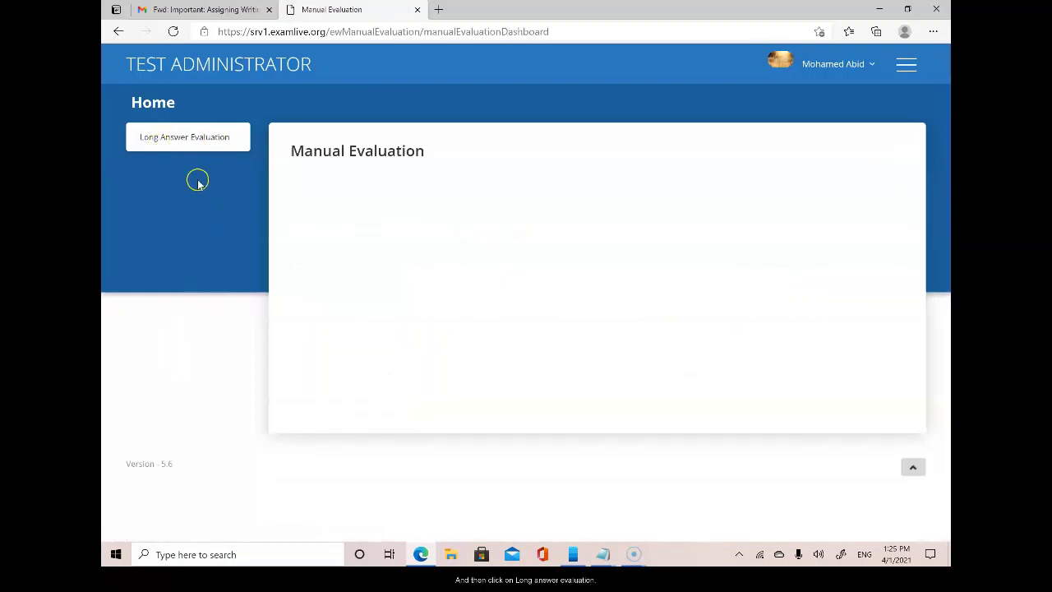
{"action": "left_click", "coordinate": [179, 139]}
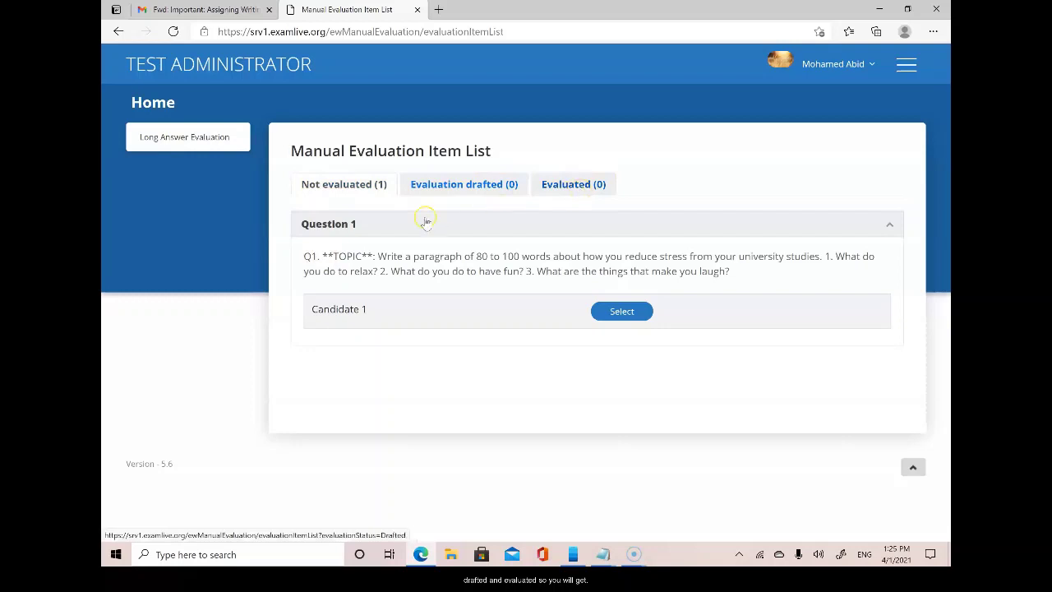
{"action": "left_click", "coordinate": [359, 198]}
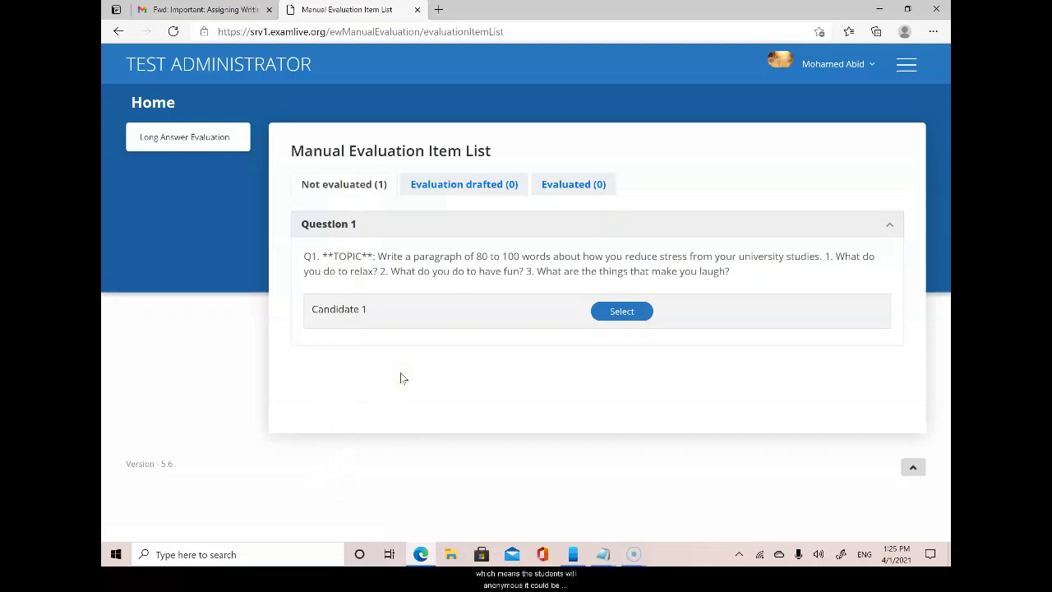
{"action": "left_click", "coordinate": [620, 312]}
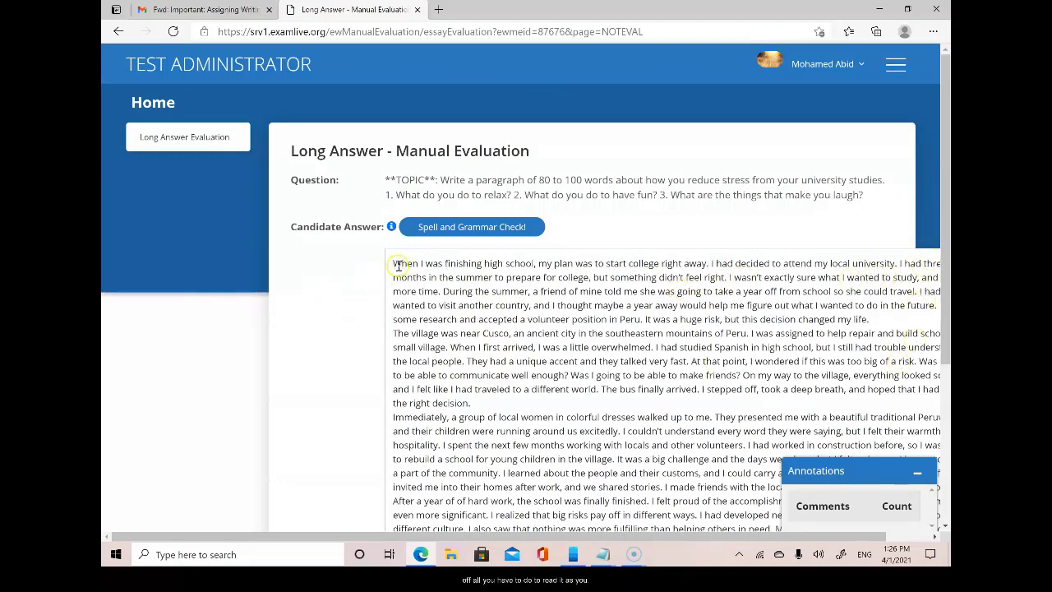
Read through the candidate's full answer, including the part beyond the visible width, and examine the marking area below it.
{"action": "left_click_drag", "start_coordinate": [394, 263], "coordinate": [780, 263]}
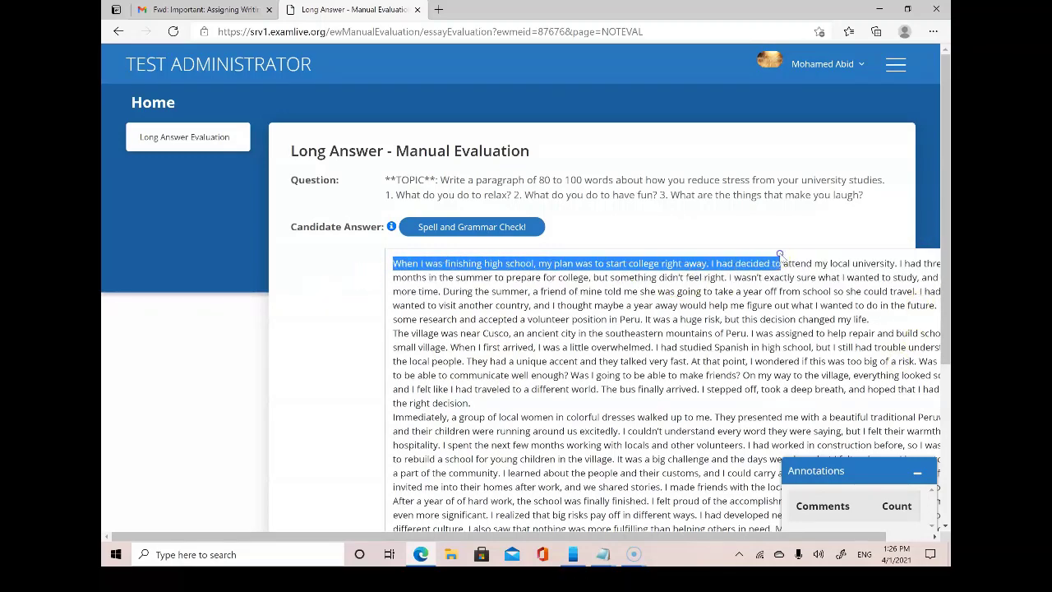
{"action": "left_click_drag", "start_coordinate": [872, 263], "coordinate": [949, 261]}
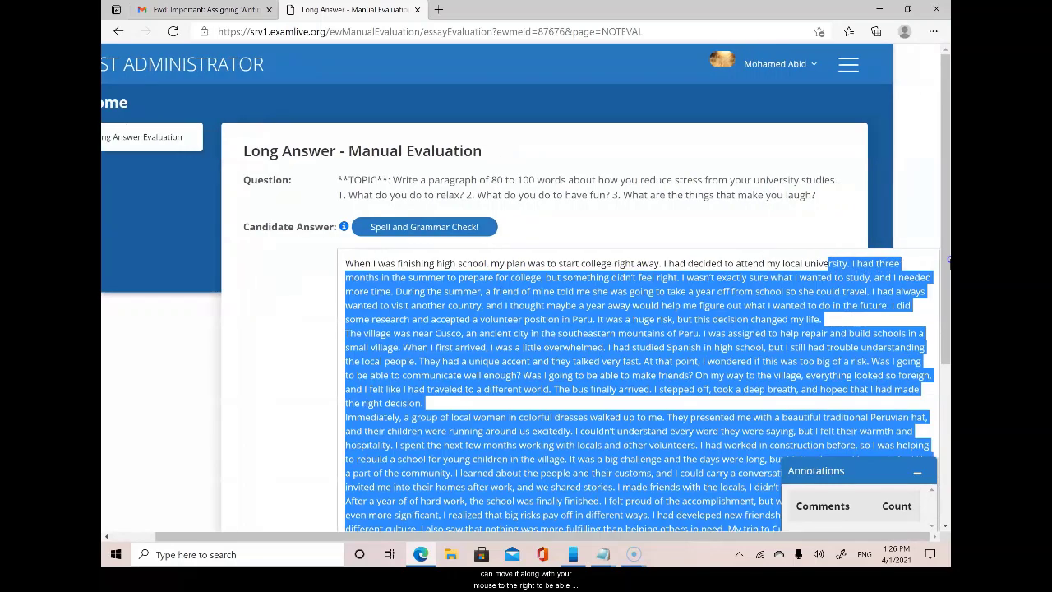
{"action": "left_click", "coordinate": [949, 261]}
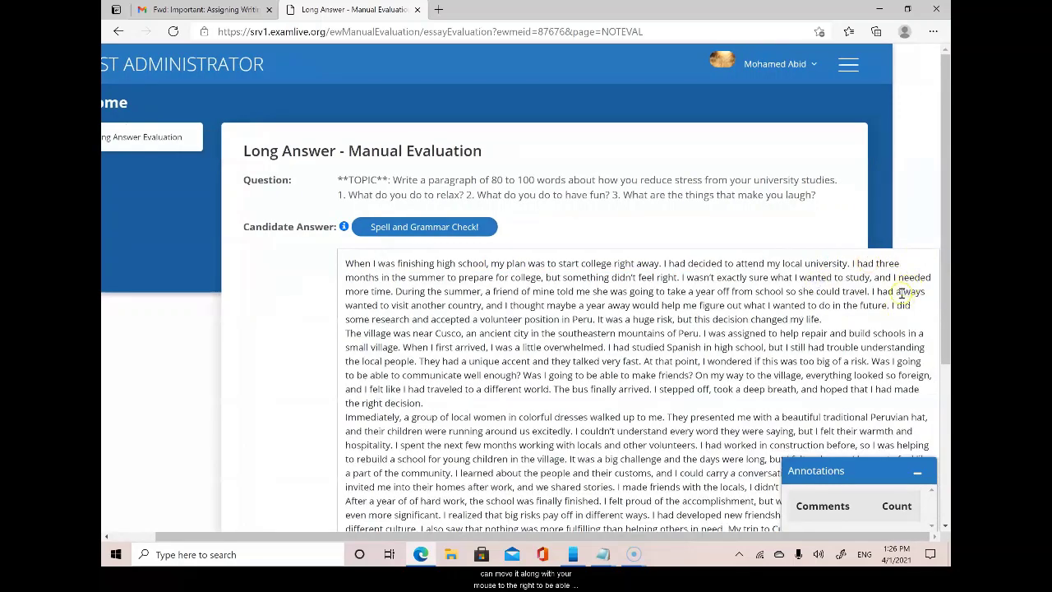
{"action": "scroll", "coordinate": [901, 293], "scroll_direction": "down", "scroll_amount": 3}
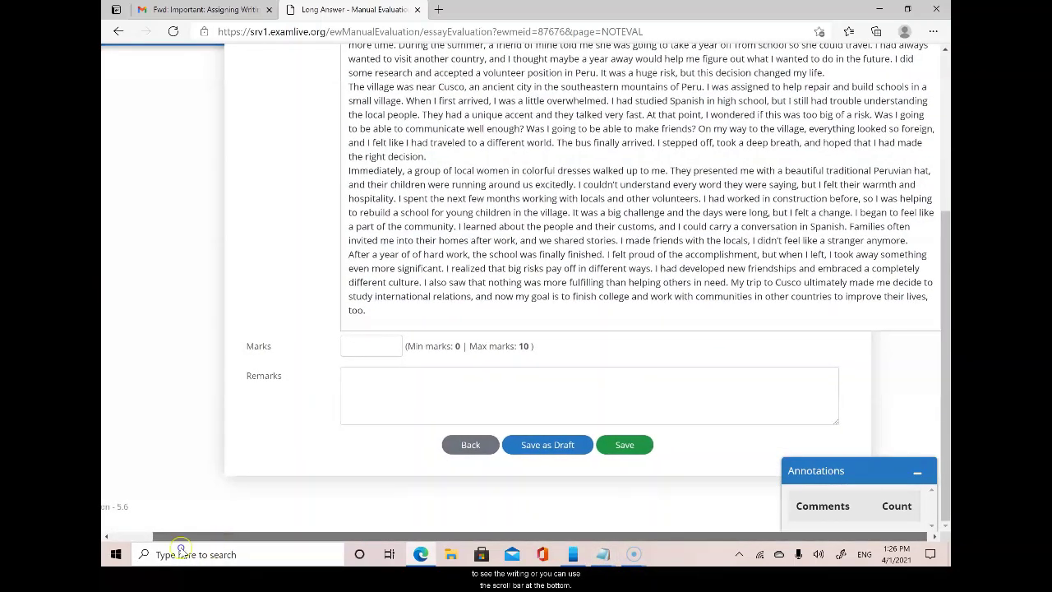
{"action": "scroll", "coordinate": [181, 549], "scroll_direction": "left", "scroll_amount": 2}
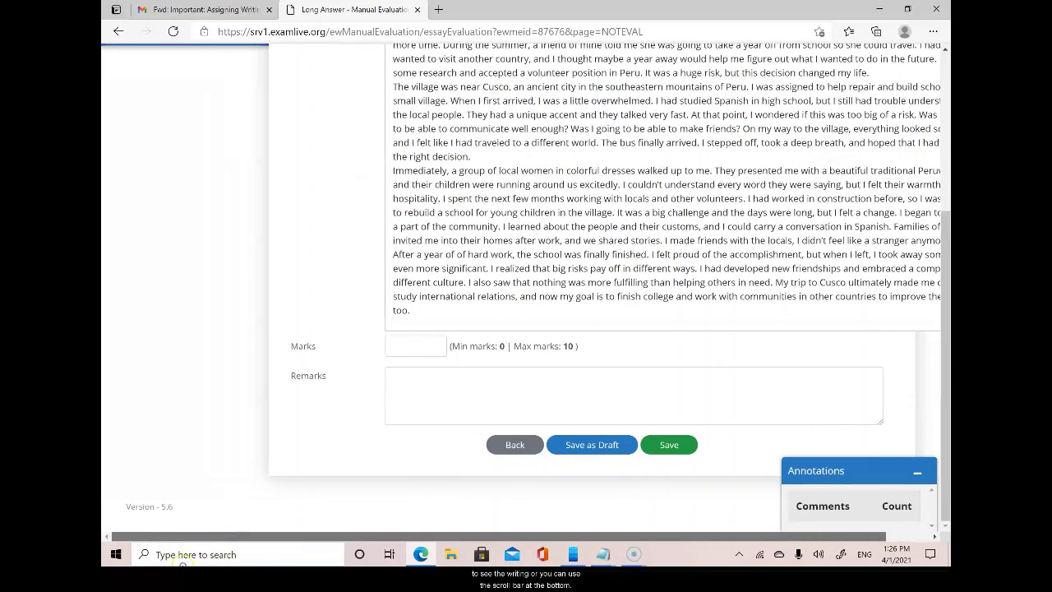
{"action": "scroll", "coordinate": [182, 563], "scroll_direction": "right", "scroll_amount": 2}
{"action": "scroll", "coordinate": [443, 361], "scroll_direction": "up", "scroll_amount": 5}
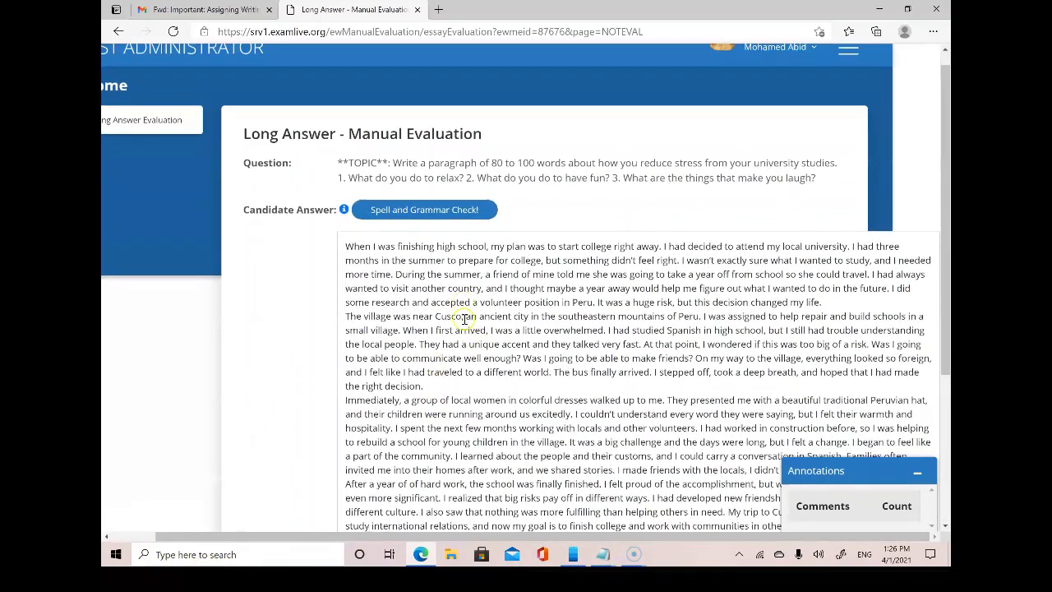
{"action": "scroll", "coordinate": [464, 318], "scroll_direction": "down", "scroll_amount": 1}
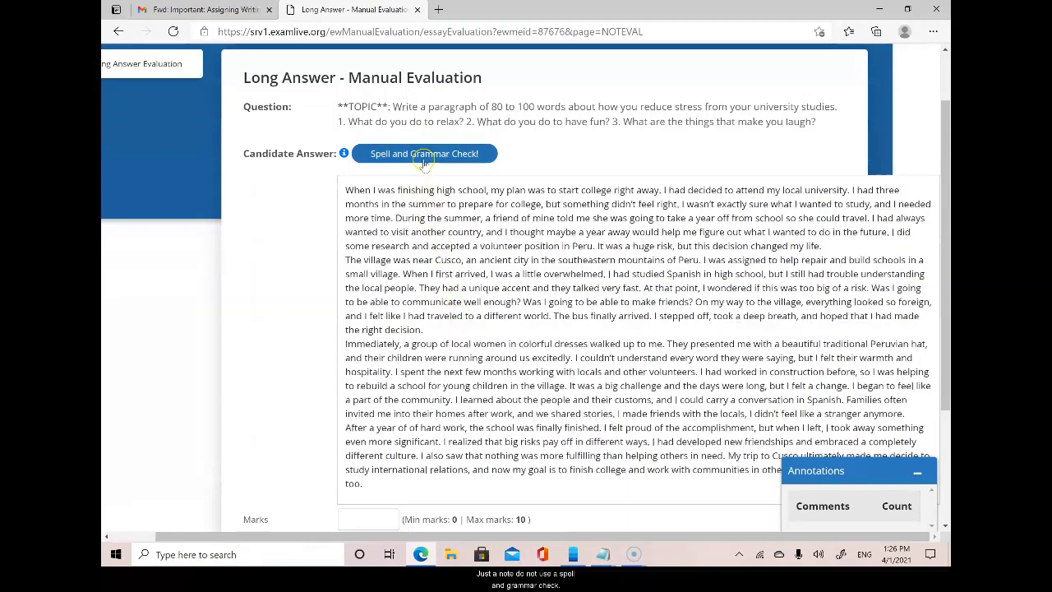
{"action": "scroll", "coordinate": [426, 163], "scroll_direction": "up", "scroll_amount": 2}
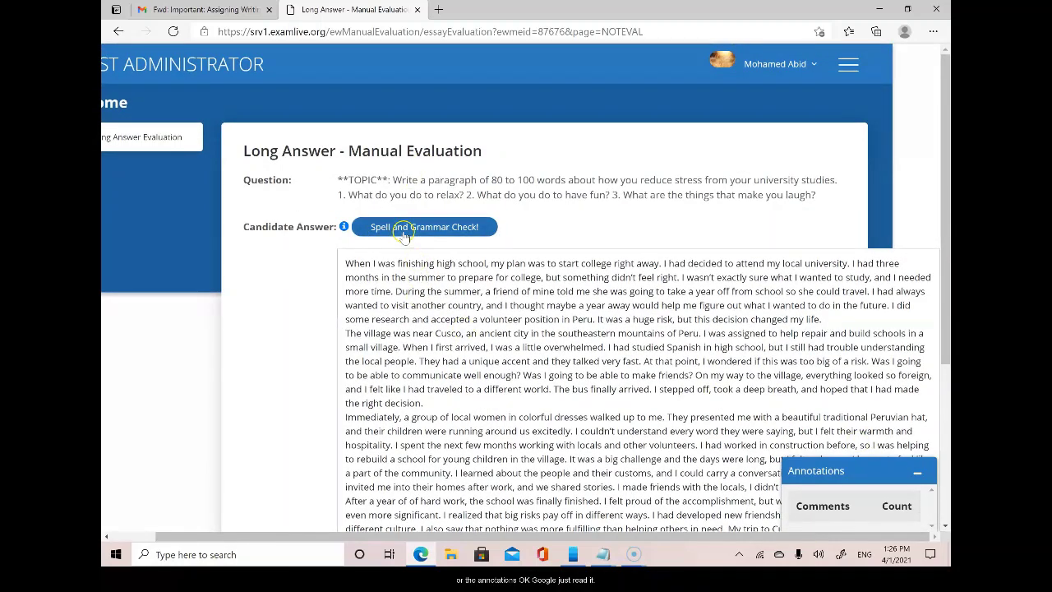
{"action": "scroll", "coordinate": [398, 243], "scroll_direction": "down", "scroll_amount": 2}
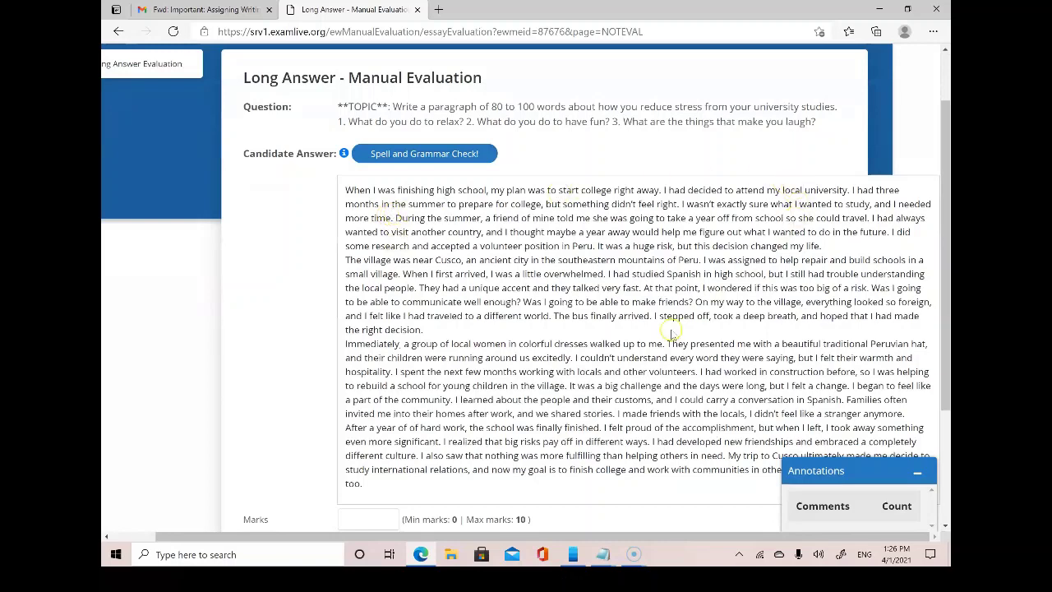
{"action": "scroll", "coordinate": [643, 307], "scroll_direction": "down", "scroll_amount": 2}
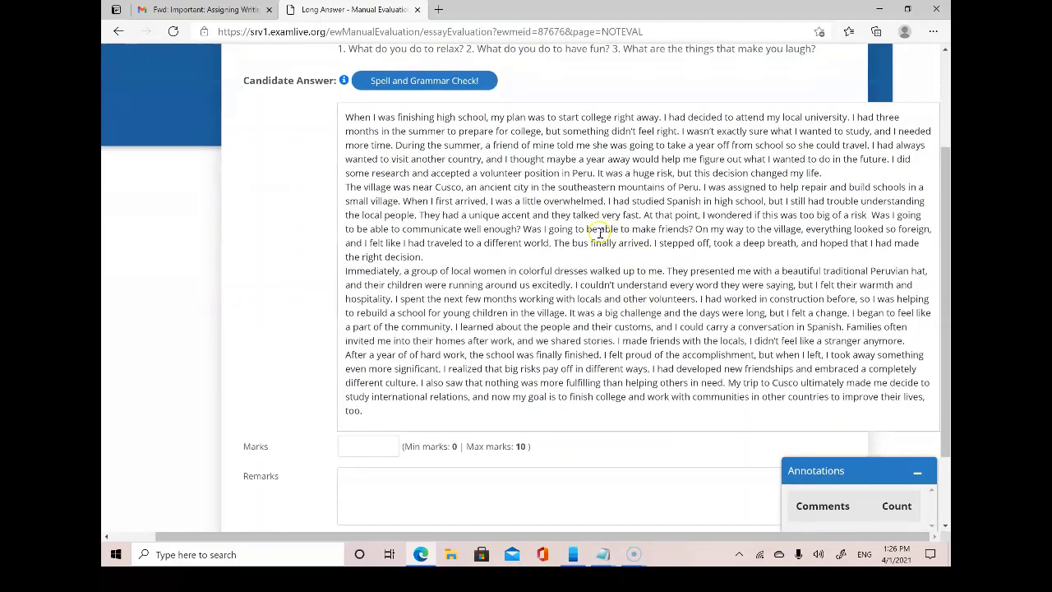
{"action": "scroll", "coordinate": [662, 270], "scroll_direction": "up", "scroll_amount": 2}
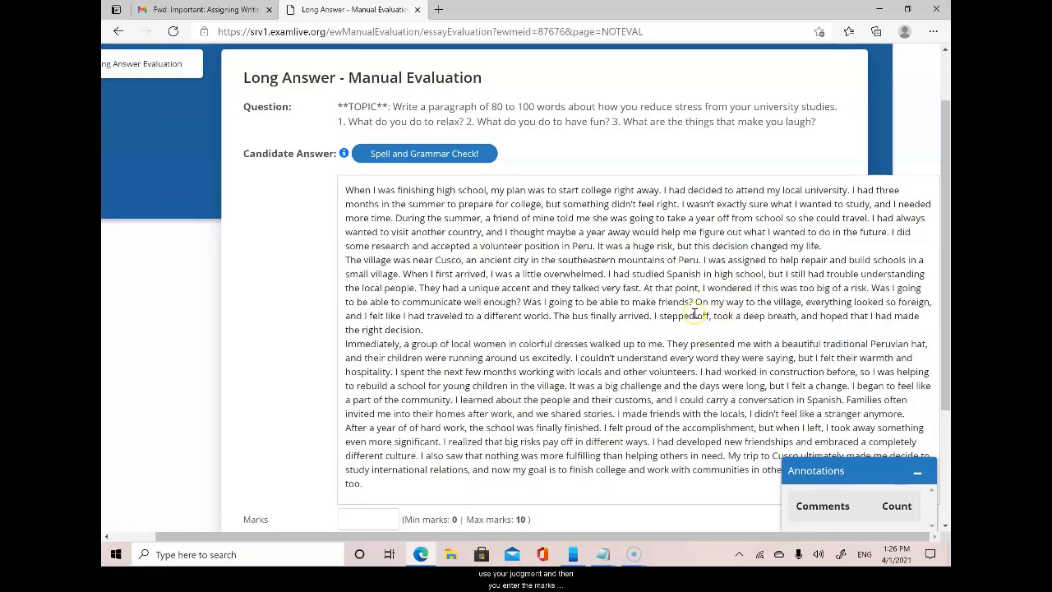
Enter "Teacher Name (First and Last Name)" as the remarks for the candidate's answer.
{"action": "scroll", "coordinate": [682, 305], "scroll_direction": "down", "scroll_amount": 4}
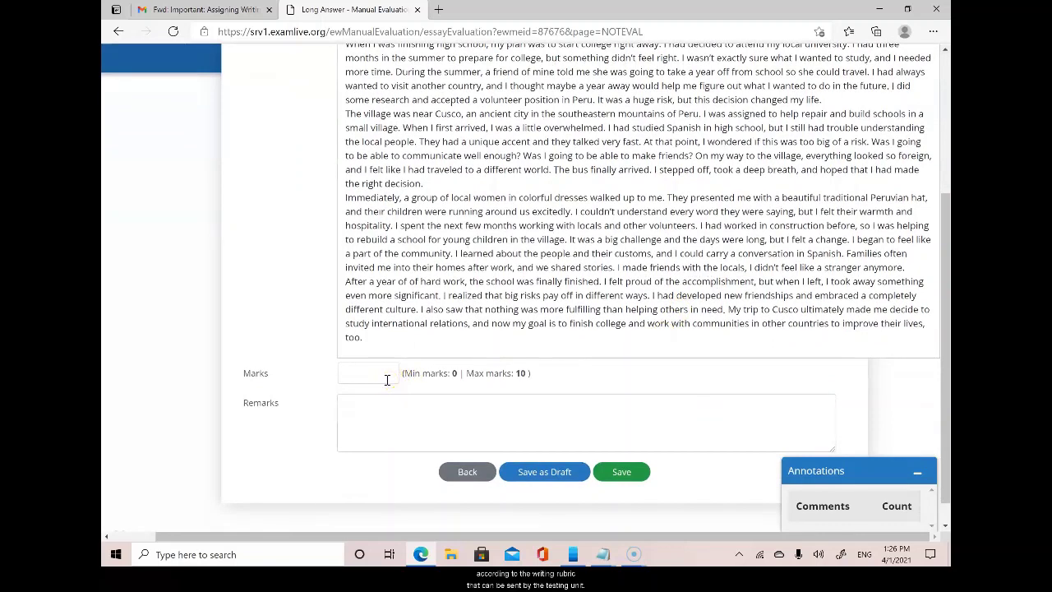
{"action": "left_click", "coordinate": [393, 415]}
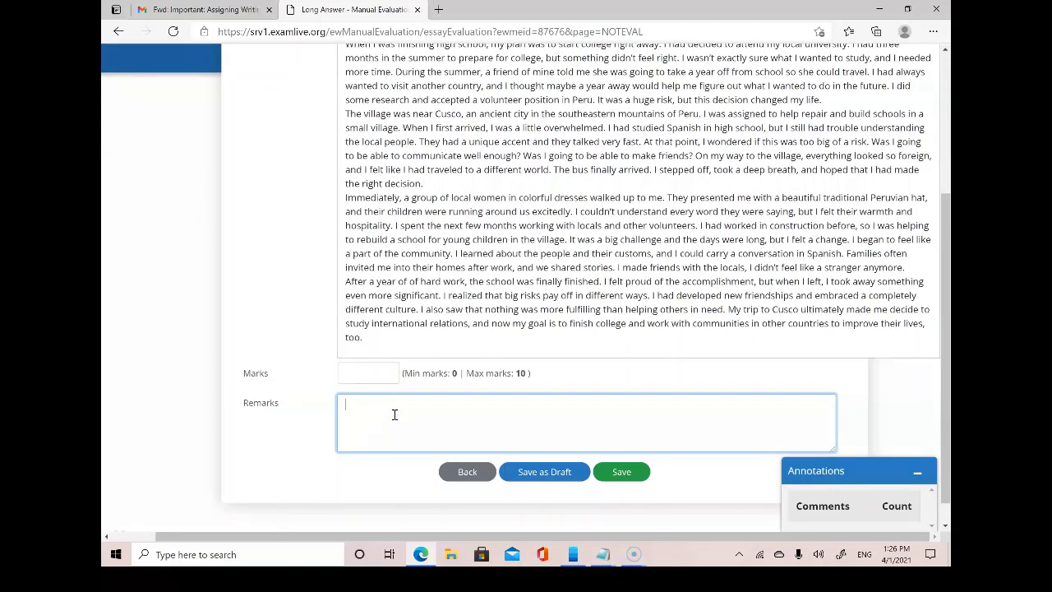
{"action": "type", "text": "Teacher Name (First and Last Name"}
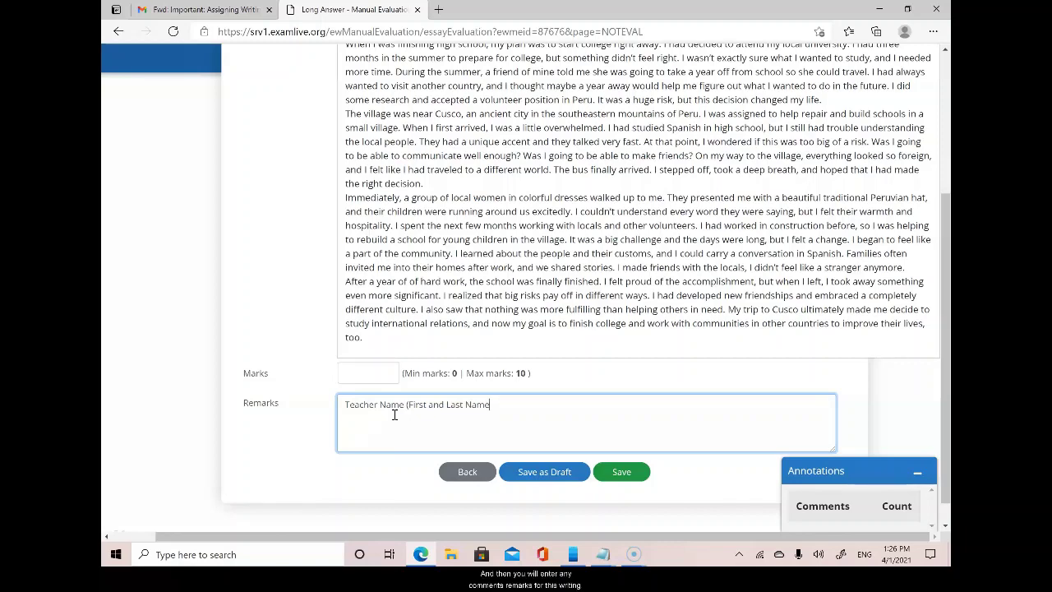
{"action": "left_click", "coordinate": [382, 435]}
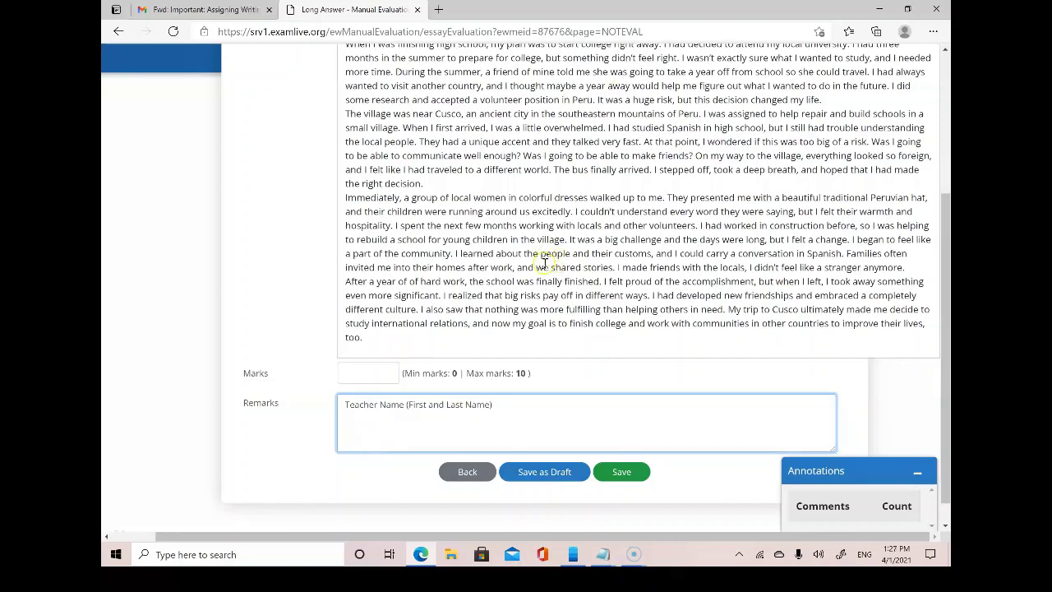
Set the marks for the answer to 5, save the evaluation as a draft and confirm the submission.
{"action": "scroll", "coordinate": [533, 148], "scroll_direction": "up", "scroll_amount": 2}
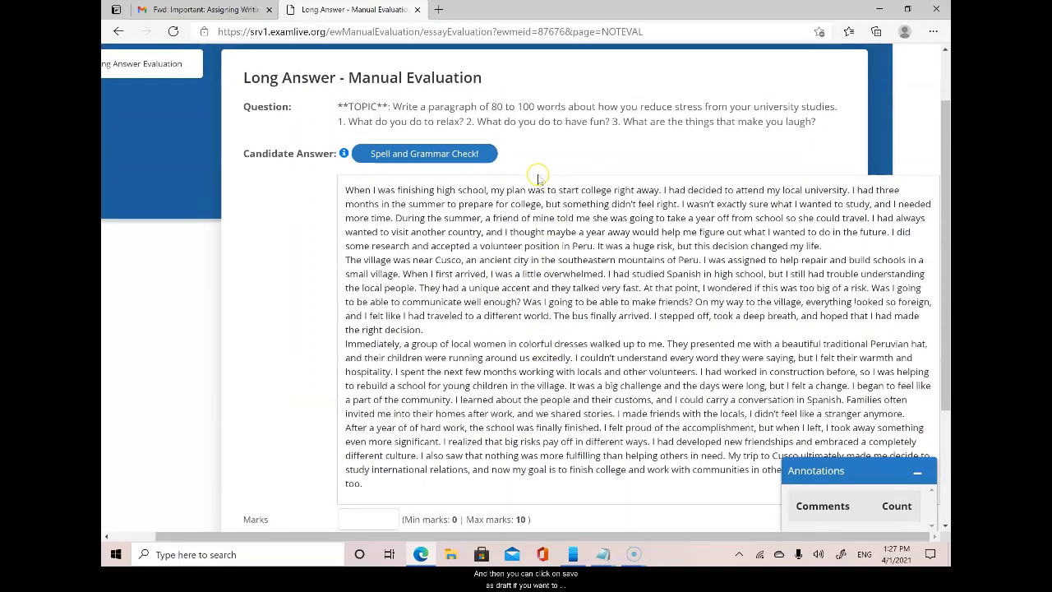
{"action": "scroll", "coordinate": [535, 185], "scroll_direction": "down", "scroll_amount": 2}
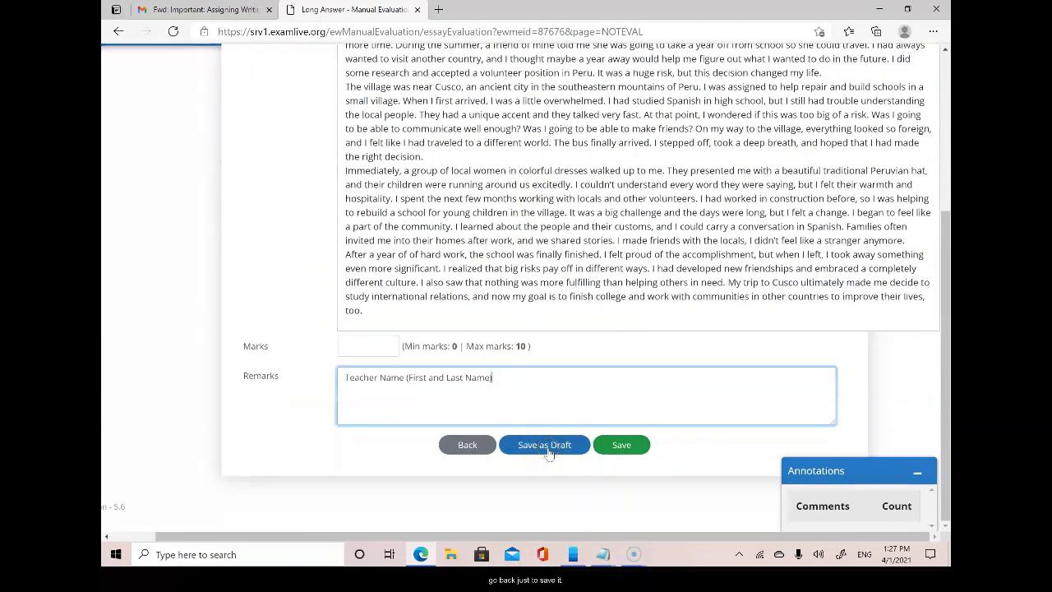
{"action": "left_click", "coordinate": [381, 345]}
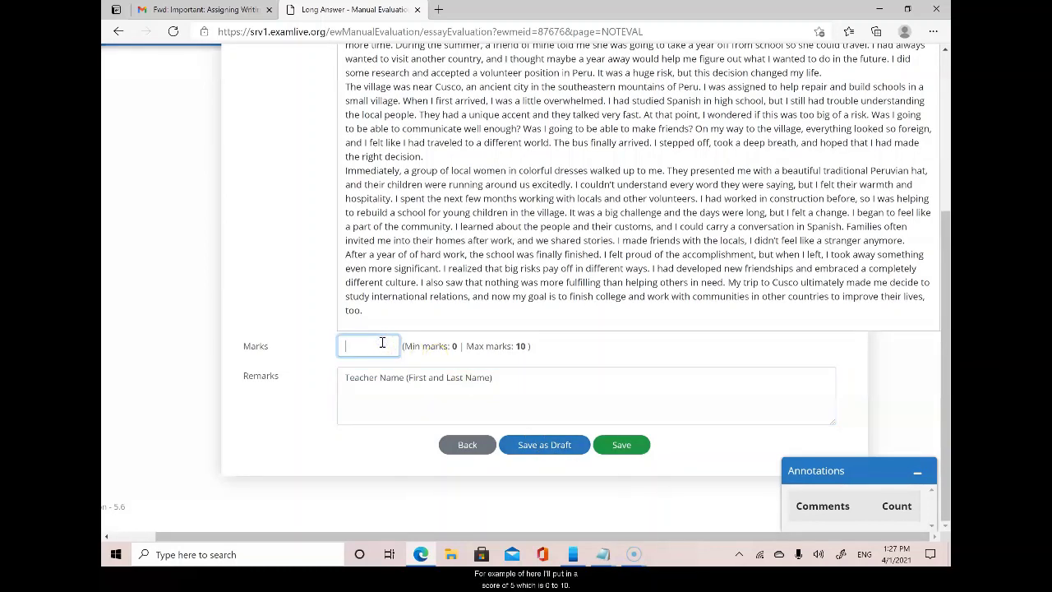
{"action": "type", "text": "5"}
{"action": "left_click", "coordinate": [541, 450]}
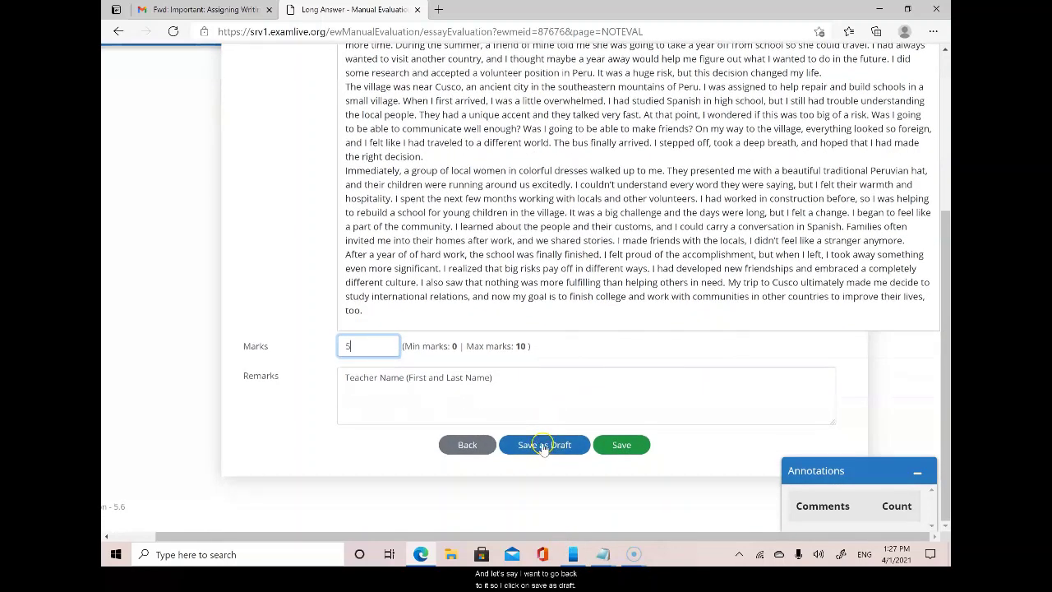
{"action": "left_click", "coordinate": [542, 448]}
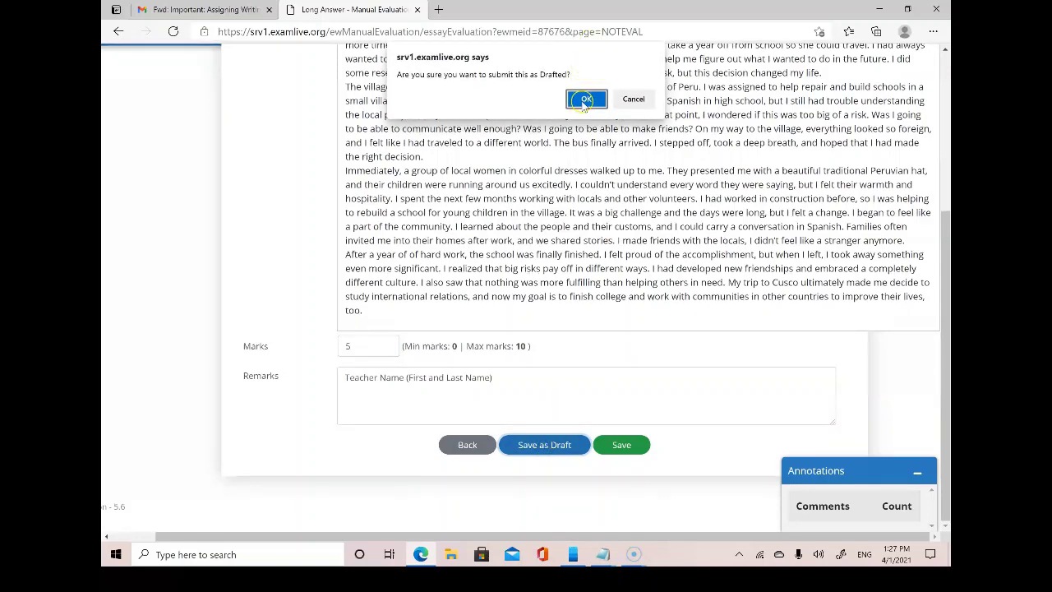
{"action": "left_click", "coordinate": [585, 100]}
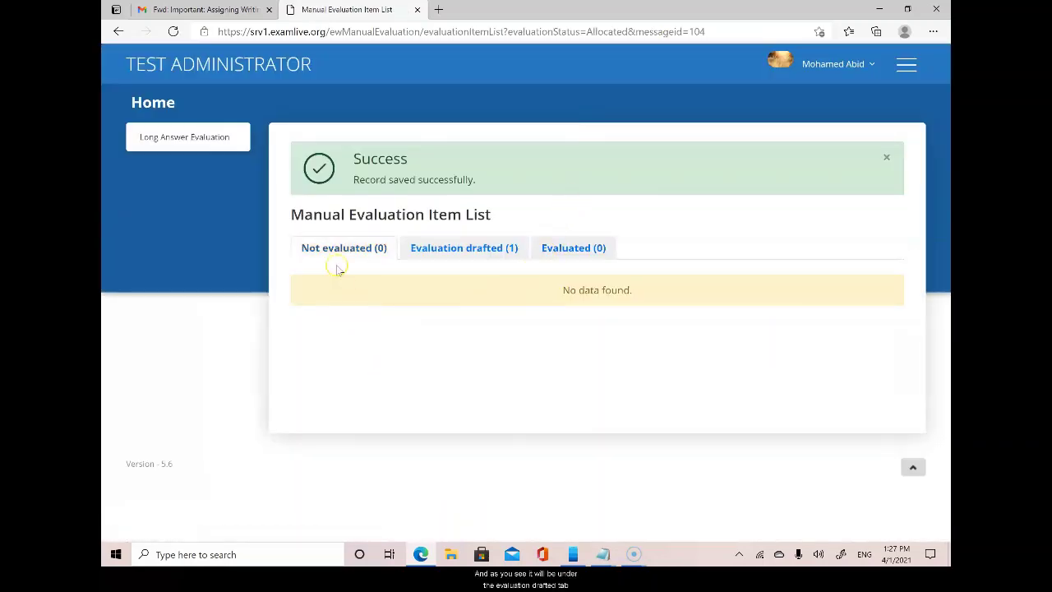
Reopen Candidate 1's drafted evaluation of Question 1 and open its remarks for editing.
{"action": "left_click", "coordinate": [474, 249]}
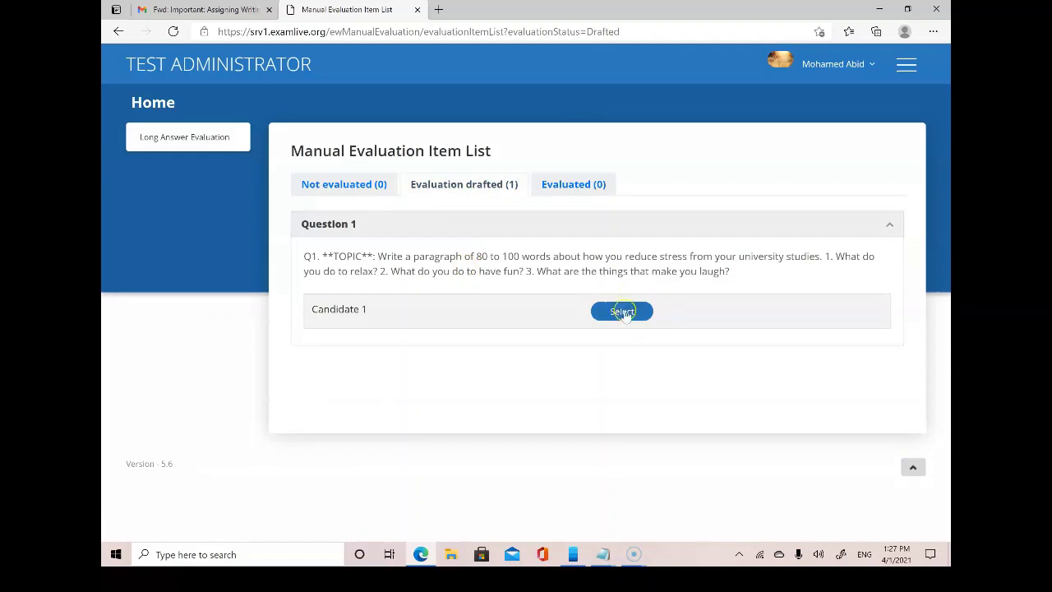
{"action": "left_click", "coordinate": [623, 312]}
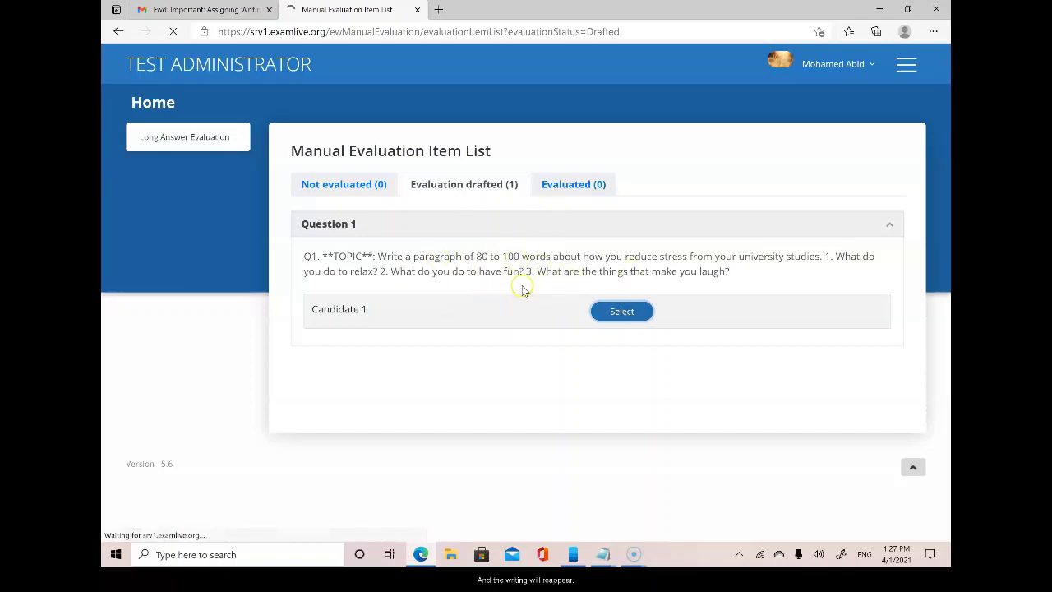
{"action": "scroll", "coordinate": [534, 284], "scroll_direction": "down", "scroll_amount": 3}
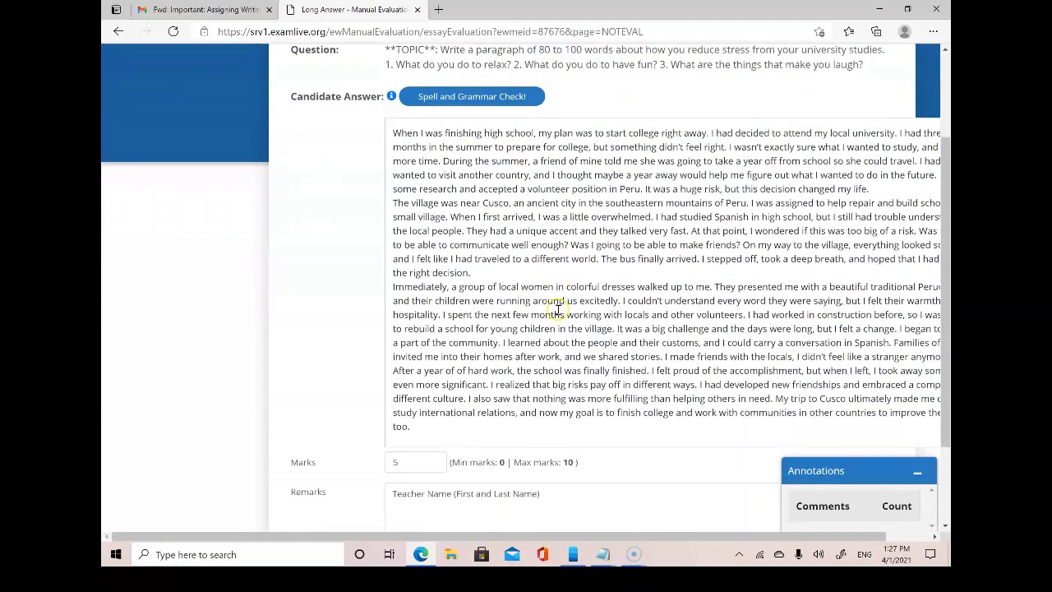
{"action": "scroll", "coordinate": [546, 273], "scroll_direction": "up", "scroll_amount": 2}
{"action": "scroll", "coordinate": [546, 273], "scroll_direction": "down", "scroll_amount": 2}
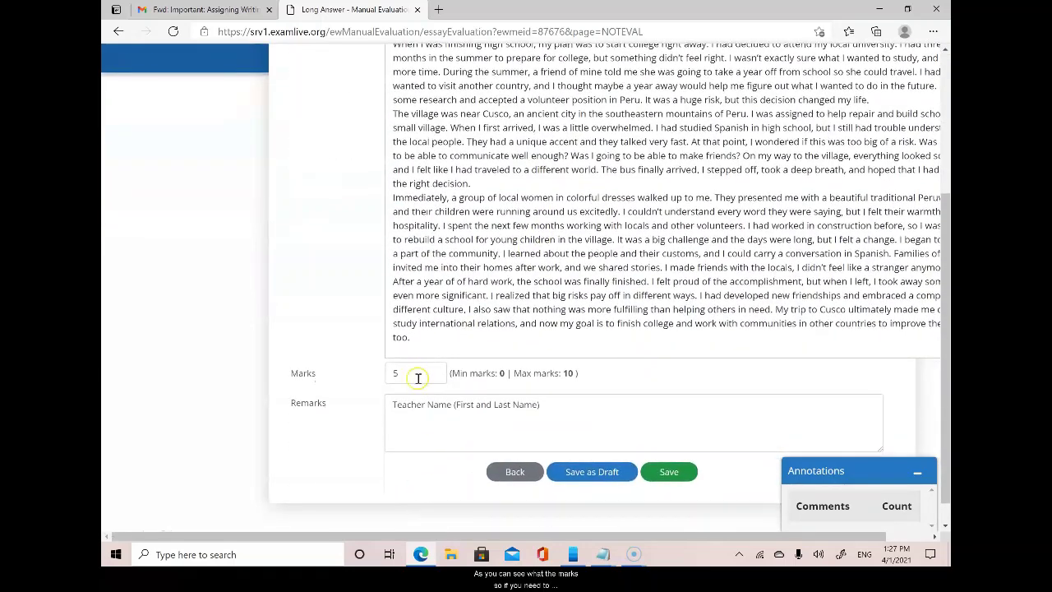
{"action": "left_click", "coordinate": [409, 418]}
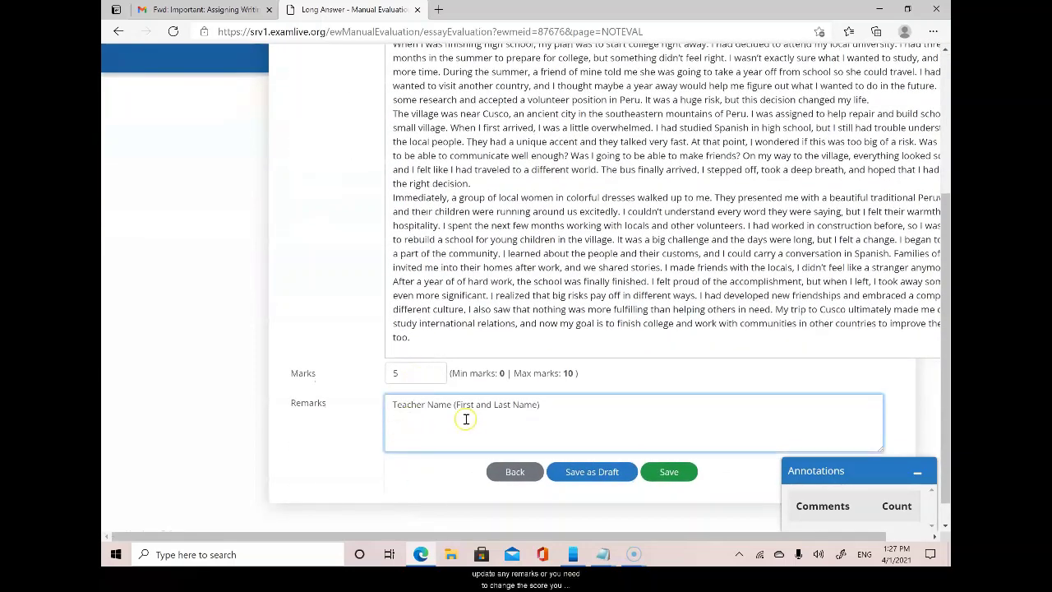
Change the marks for the answer to 10, save the evaluation as final and confirm submitting it as Evaluated.
{"action": "double_click", "coordinate": [394, 373]}
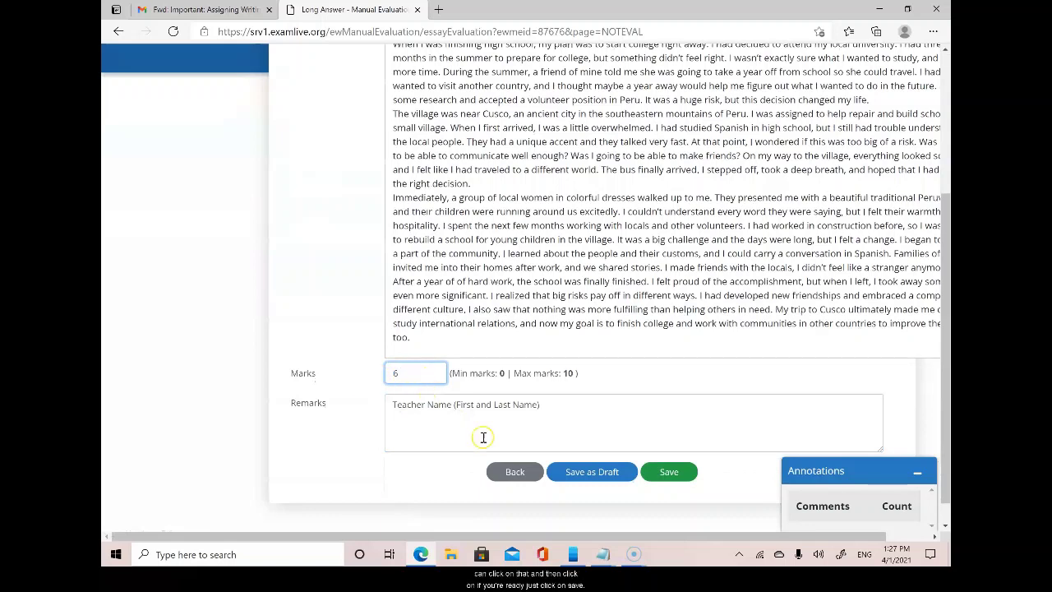
{"action": "double_click", "coordinate": [411, 374]}
{"action": "left_click", "coordinate": [649, 491]}
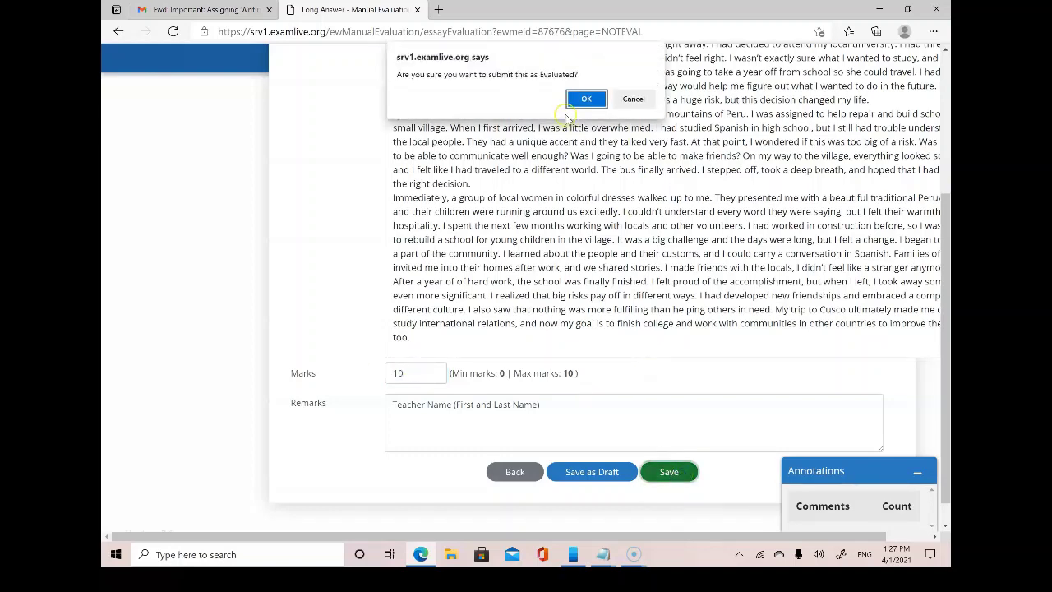
{"action": "left_click", "coordinate": [586, 100]}
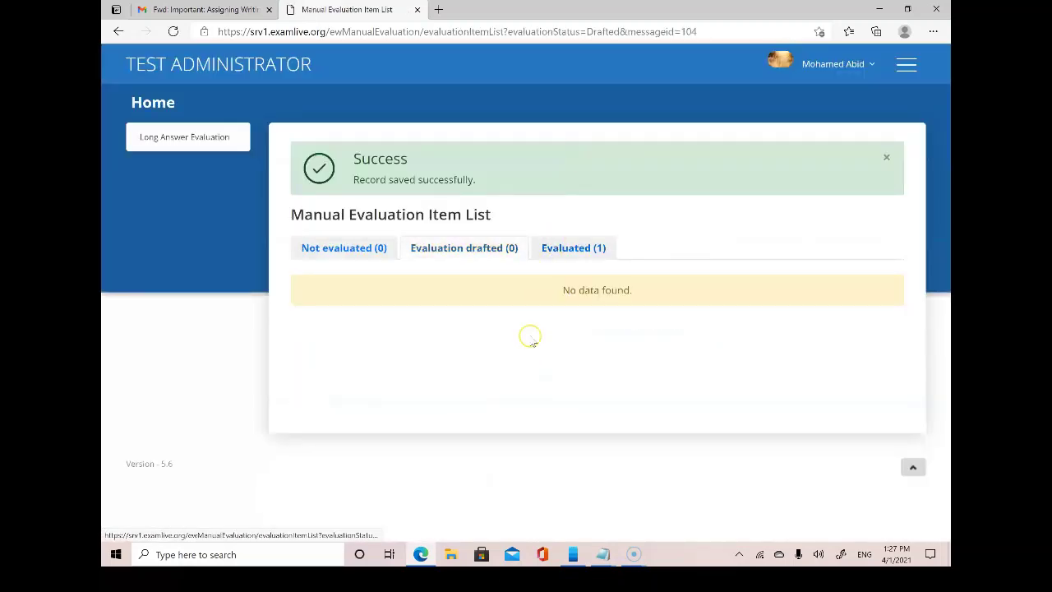
Open Candidate 1's evaluated answer to Question 1, review the answer, marks and remarks, and return to the evaluated list.
{"action": "left_click", "coordinate": [576, 247]}
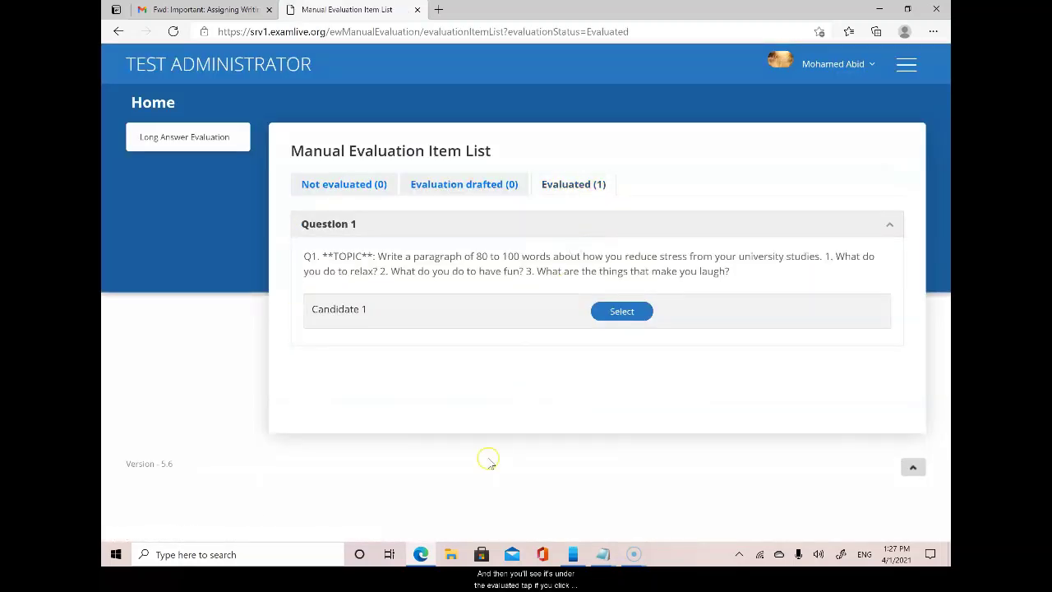
{"action": "left_click", "coordinate": [624, 317]}
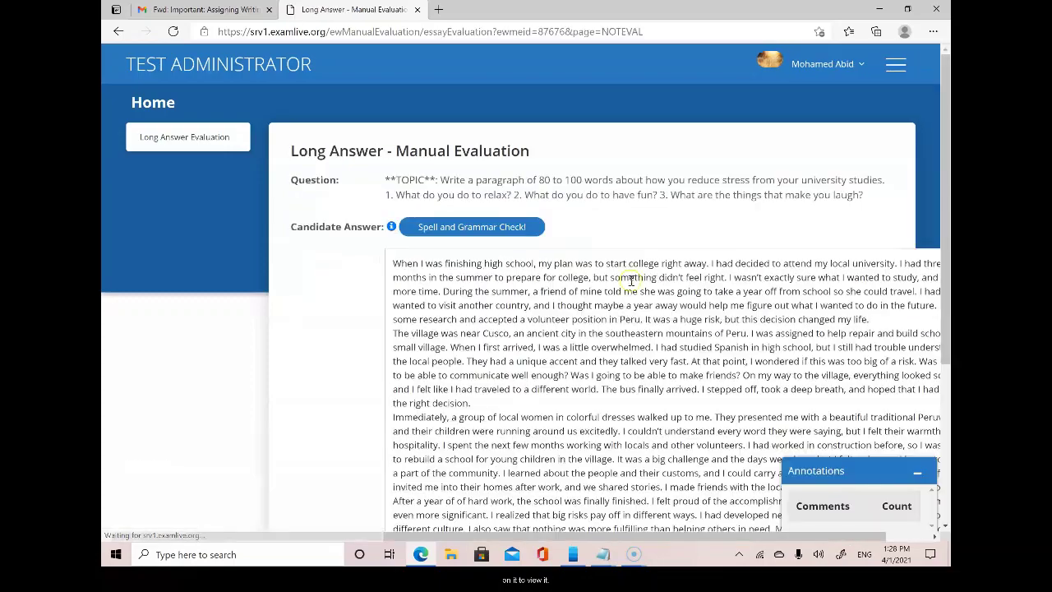
{"action": "scroll", "coordinate": [369, 421], "scroll_direction": "down", "scroll_amount": 4}
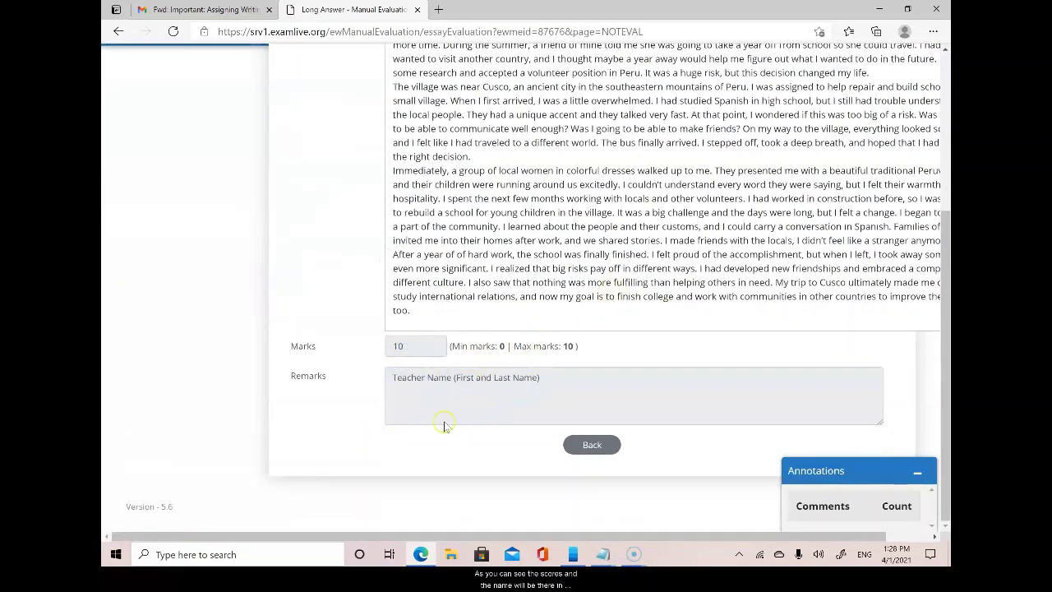
{"action": "scroll", "coordinate": [443, 425], "scroll_direction": "up", "scroll_amount": 5}
{"action": "left_click_drag", "start_coordinate": [579, 287], "coordinate": [534, 259]}
{"action": "left_click", "coordinate": [534, 259]}
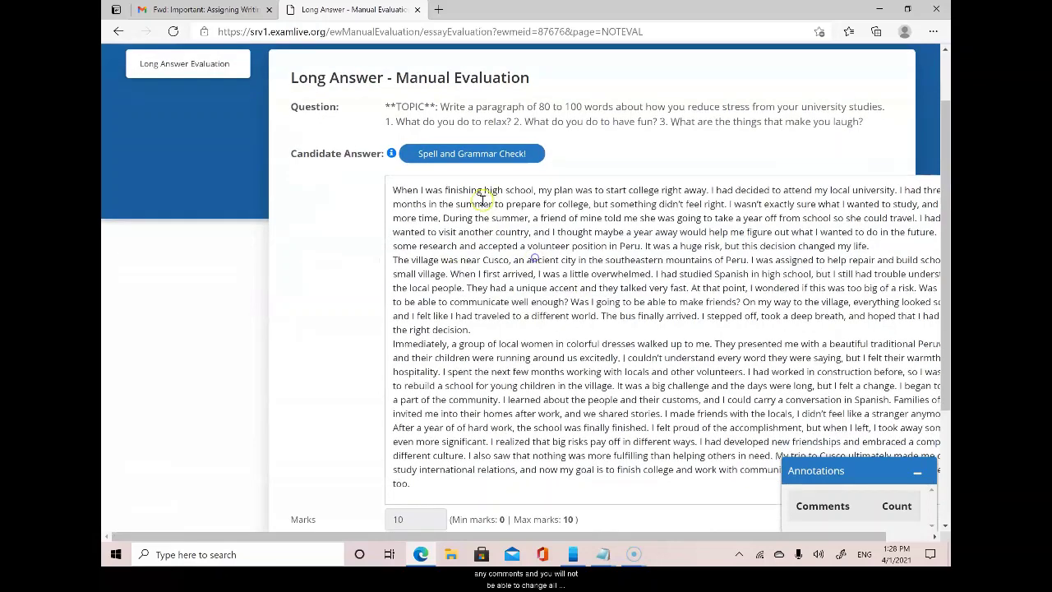
{"action": "scroll", "coordinate": [580, 244], "scroll_direction": "down", "scroll_amount": 3}
{"action": "scroll", "coordinate": [600, 360], "scroll_direction": "up", "scroll_amount": 3}
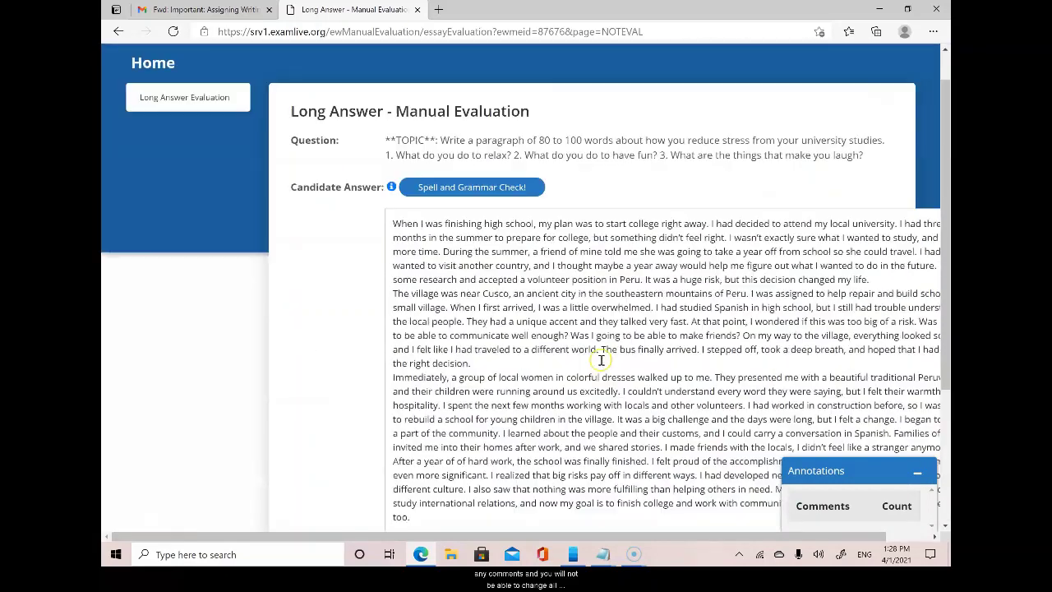
{"action": "scroll", "coordinate": [600, 359], "scroll_direction": "down", "scroll_amount": 3}
{"action": "left_click", "coordinate": [603, 444]}
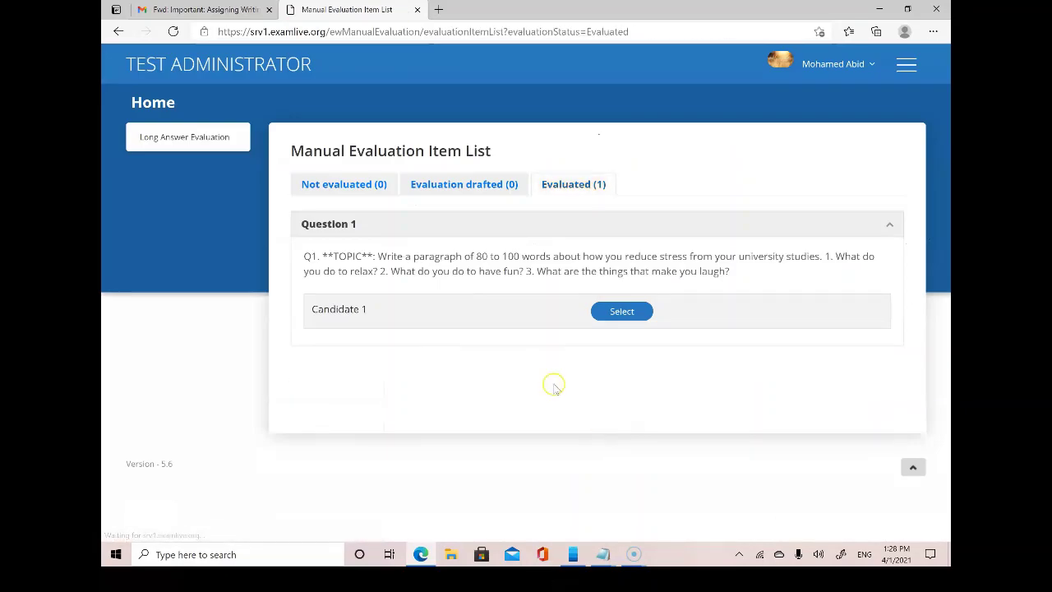
Check the not evaluated and evaluated item lists, and log out of the evaluator account.
{"action": "left_click", "coordinate": [342, 187]}
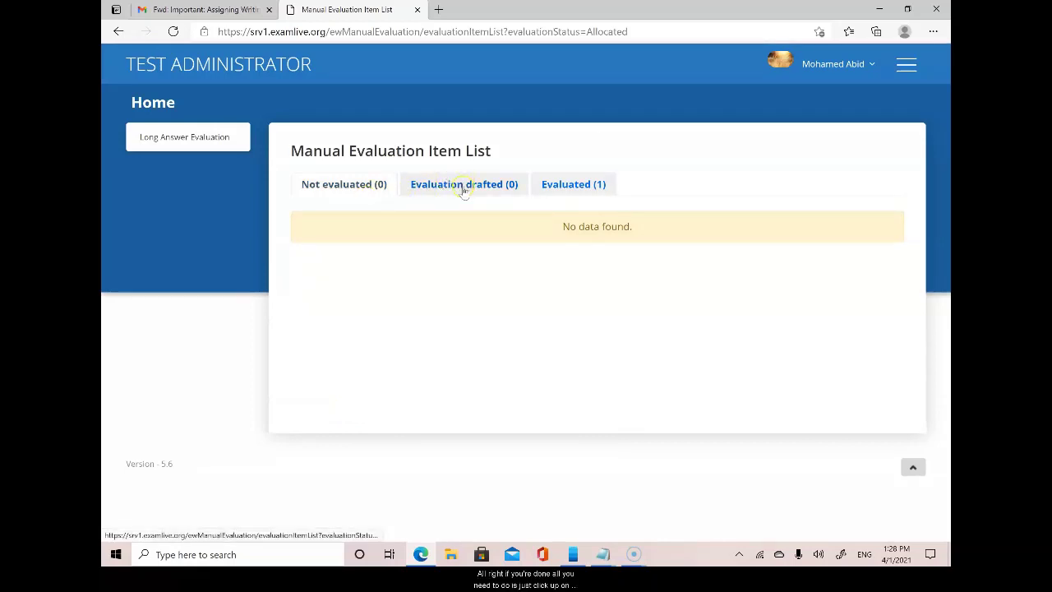
{"action": "left_click", "coordinate": [552, 188]}
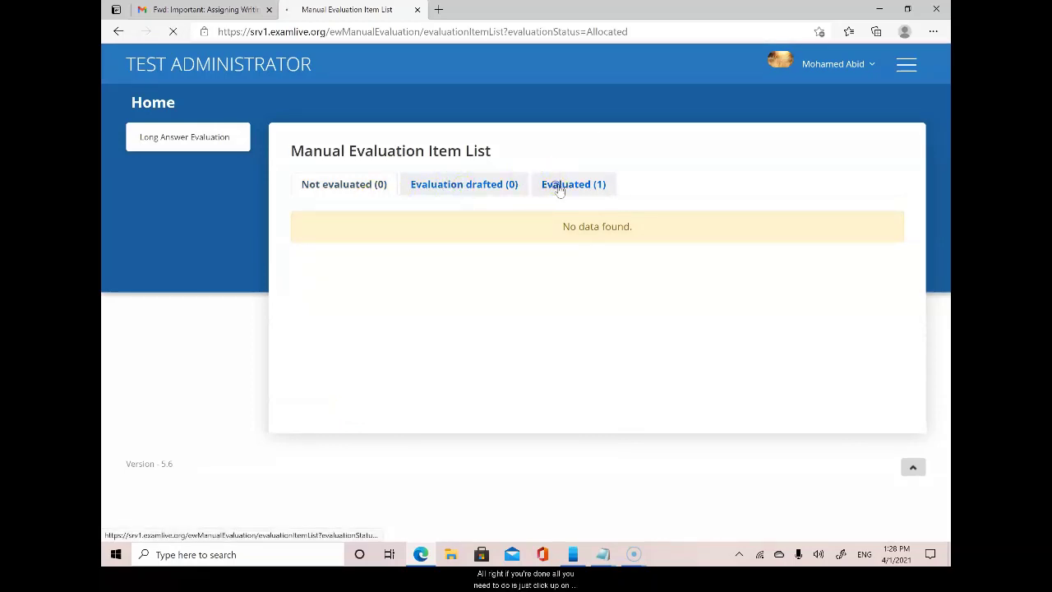
{"action": "left_click", "coordinate": [874, 66]}
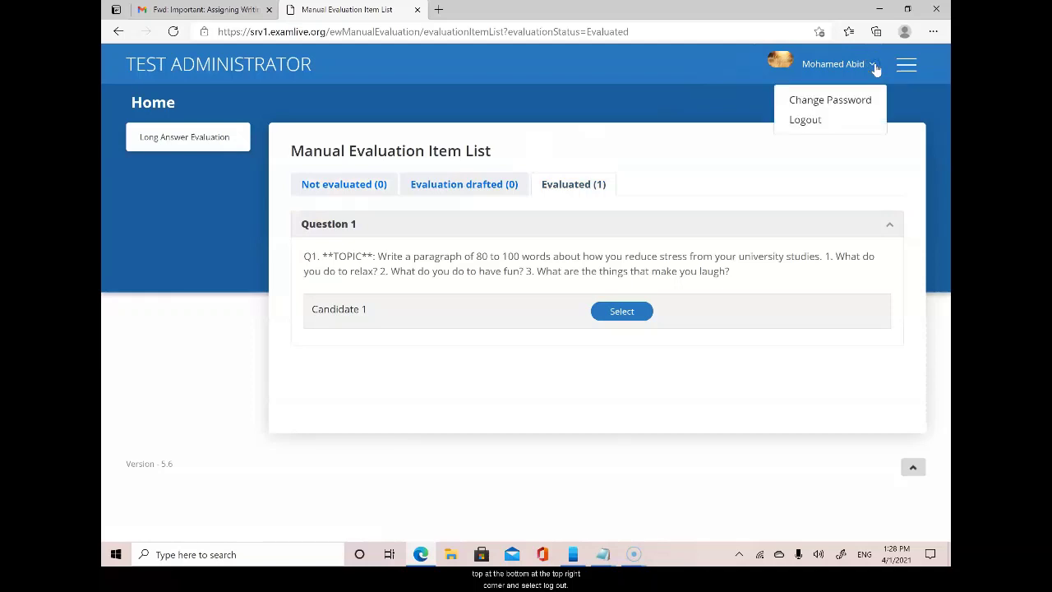
{"action": "left_click", "coordinate": [818, 123]}
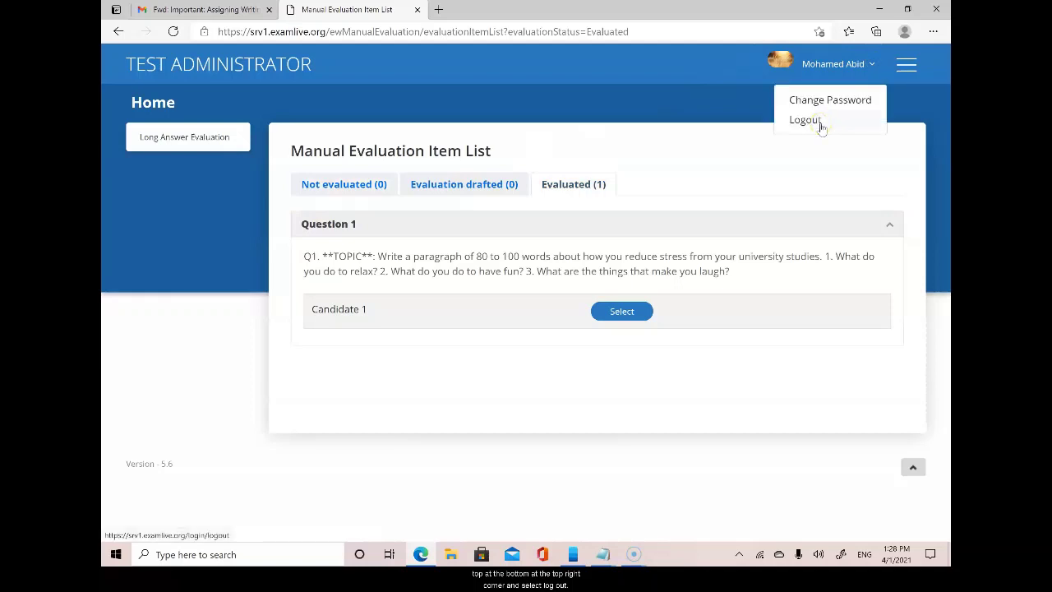